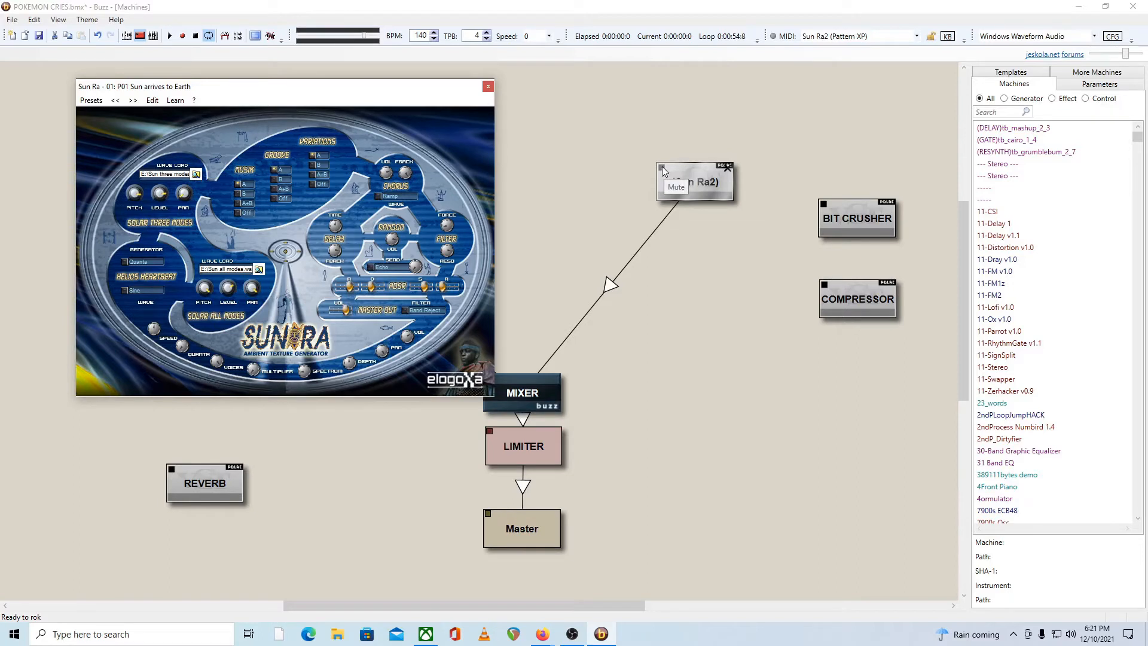
# Unmute Sun Ra2 and insert BIT CRUSHER and COMPRESSOR in series between it and the MIXER
pyautogui.click(661, 166)
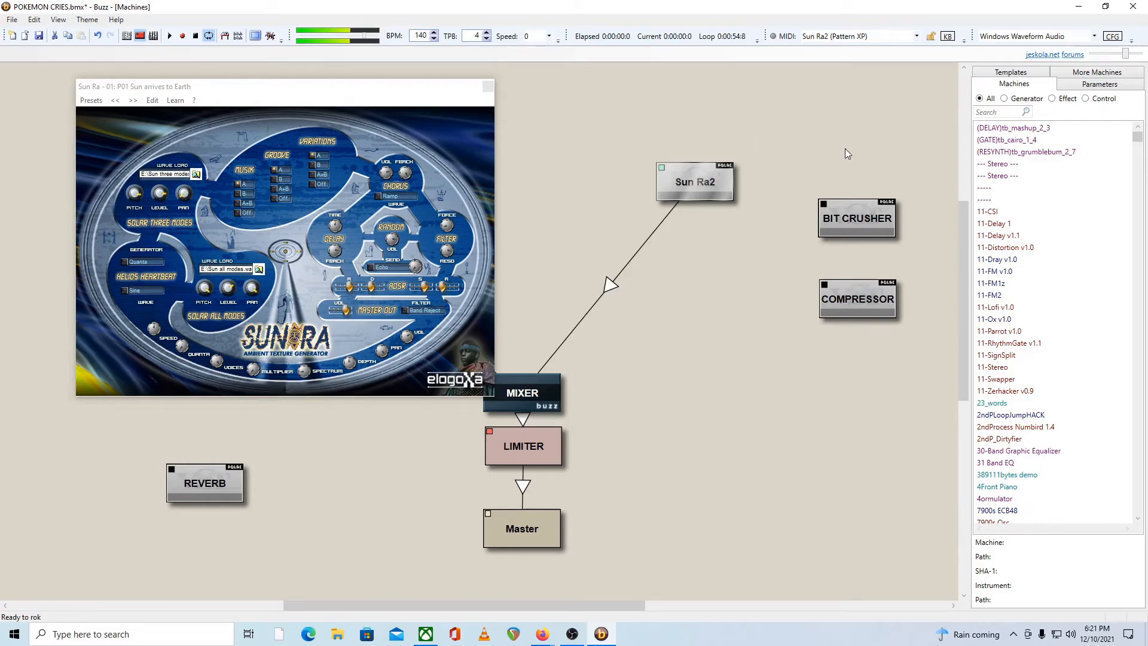
pyautogui.moveTo(859, 214); pyautogui.dragTo(695, 232)
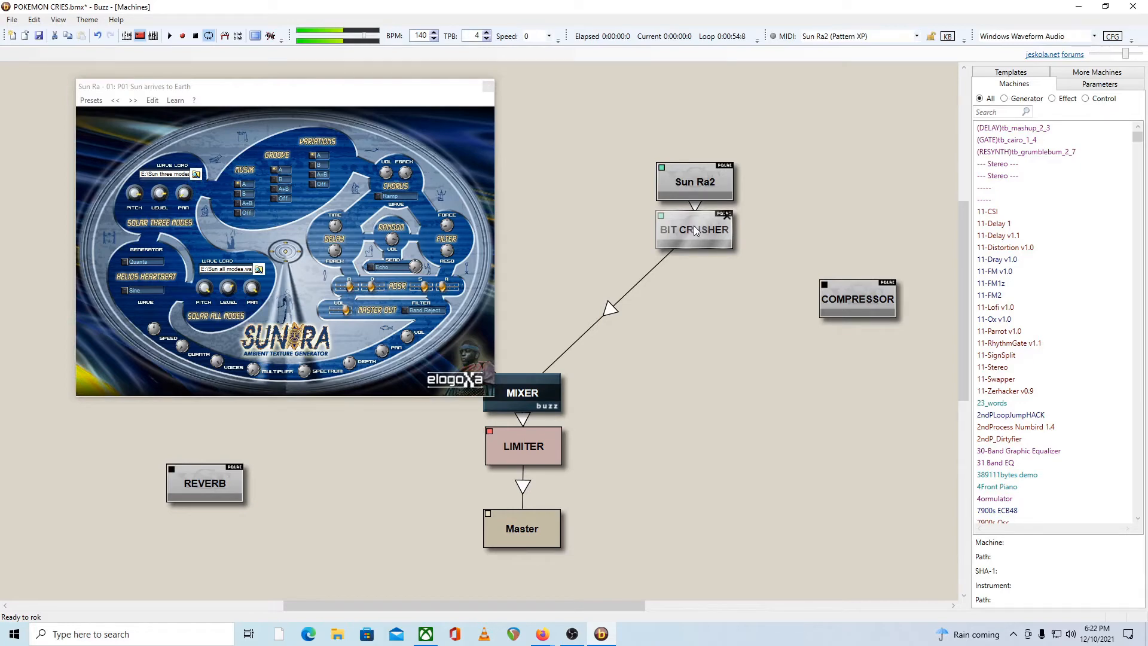
pyautogui.doubleClick(693, 227)
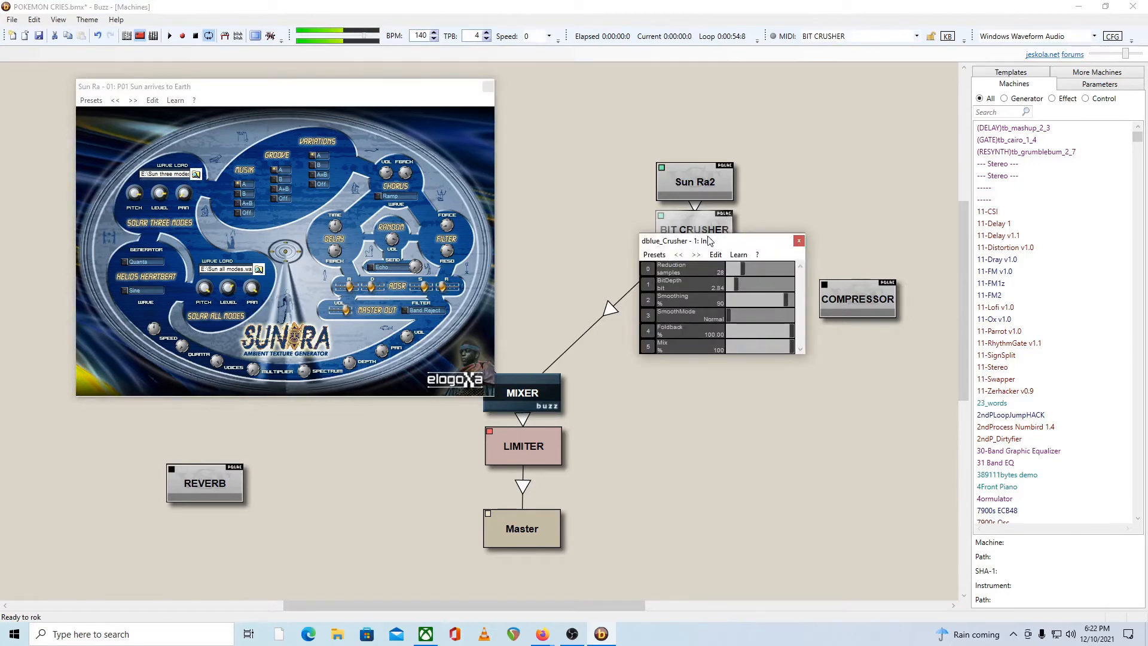
pyautogui.moveTo(726, 247); pyautogui.dragTo(849, 103)
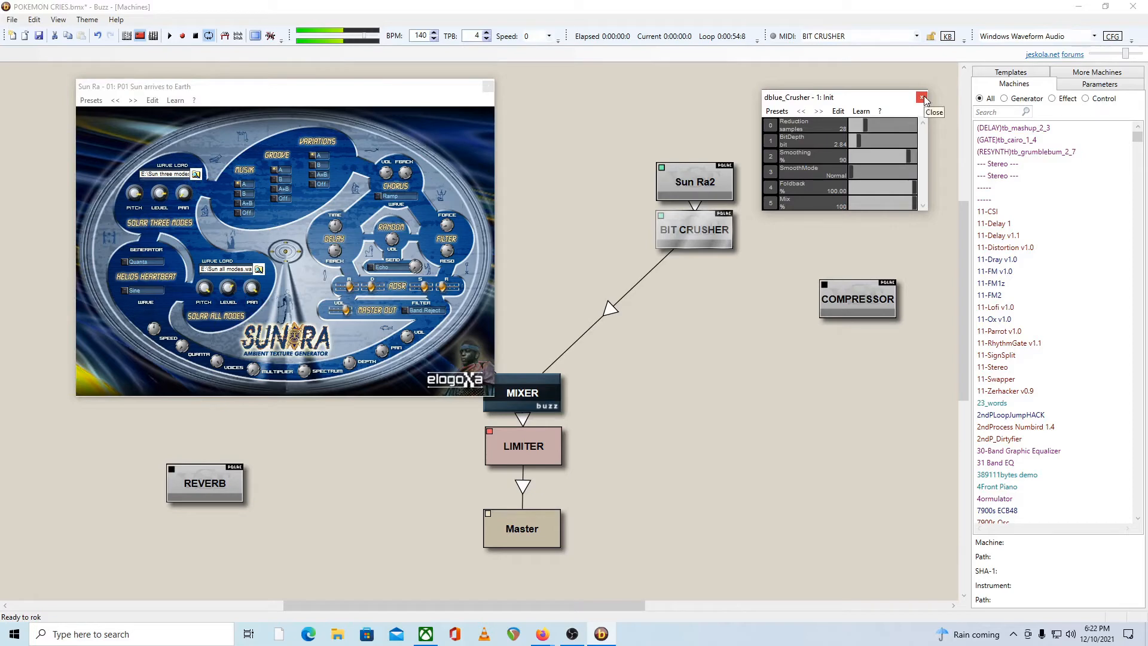
pyautogui.moveTo(866, 285); pyautogui.dragTo(704, 268)
pyautogui.doubleClick(704, 268)
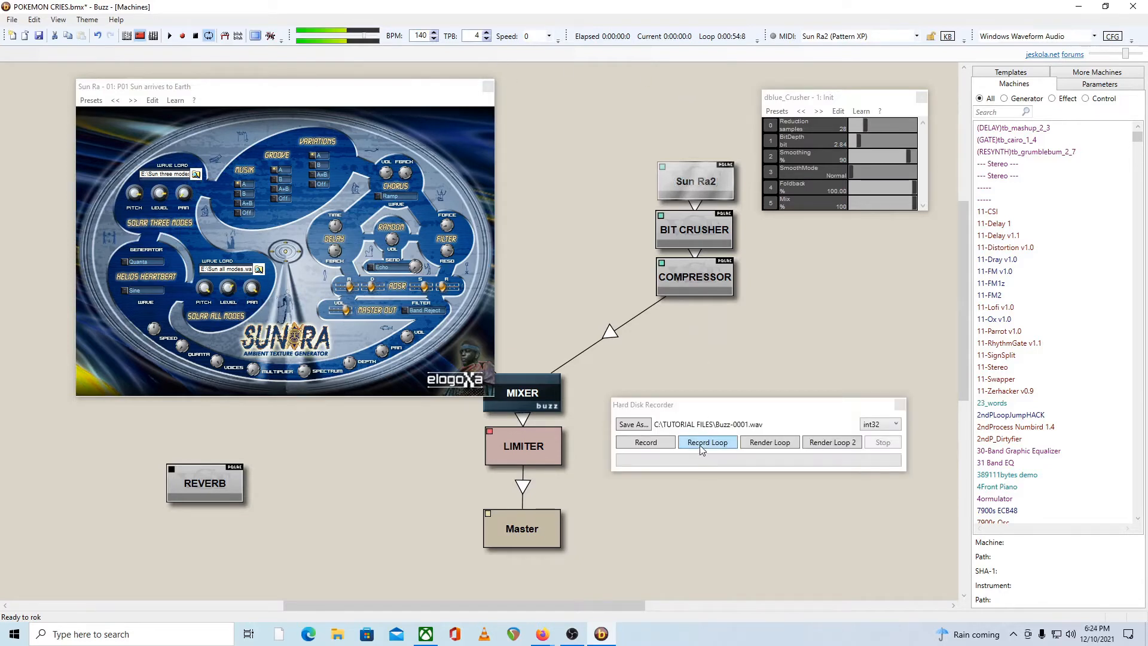
# Record takes of the processed Sun Ra2 sound to Buzz-0001.wav and Buzz-0002-0001-0001.wav in TUTORIAL FILES, and close the Hard Disk Recorder
pyautogui.click(669, 449)
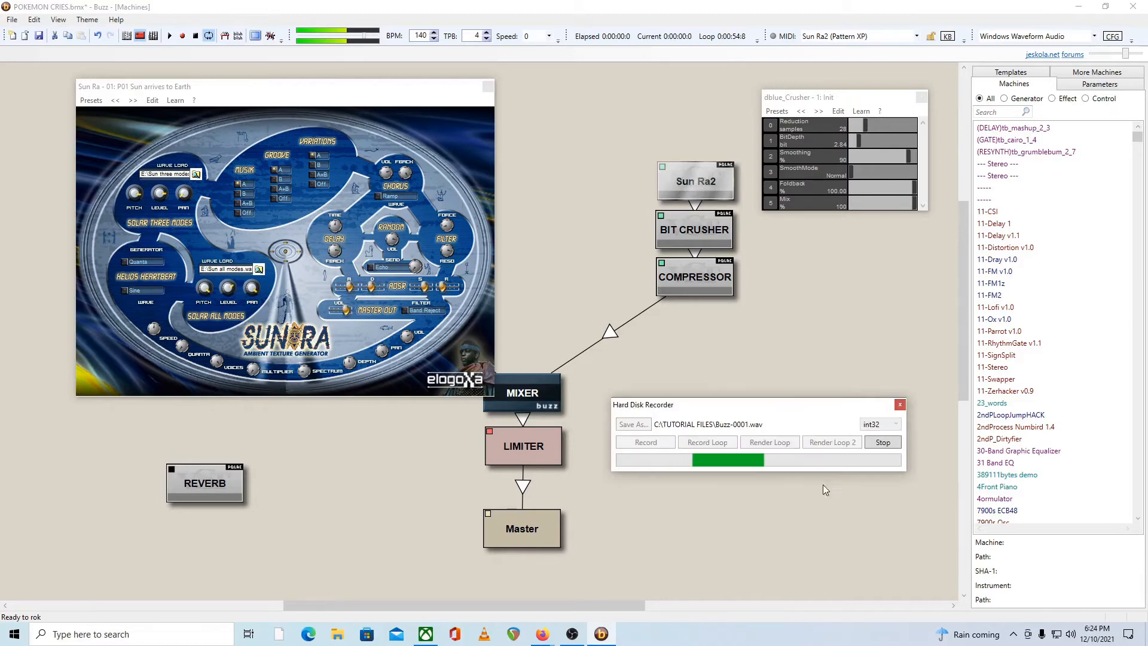
pyautogui.click(883, 442)
pyautogui.click(633, 424)
pyautogui.click(1043, 600)
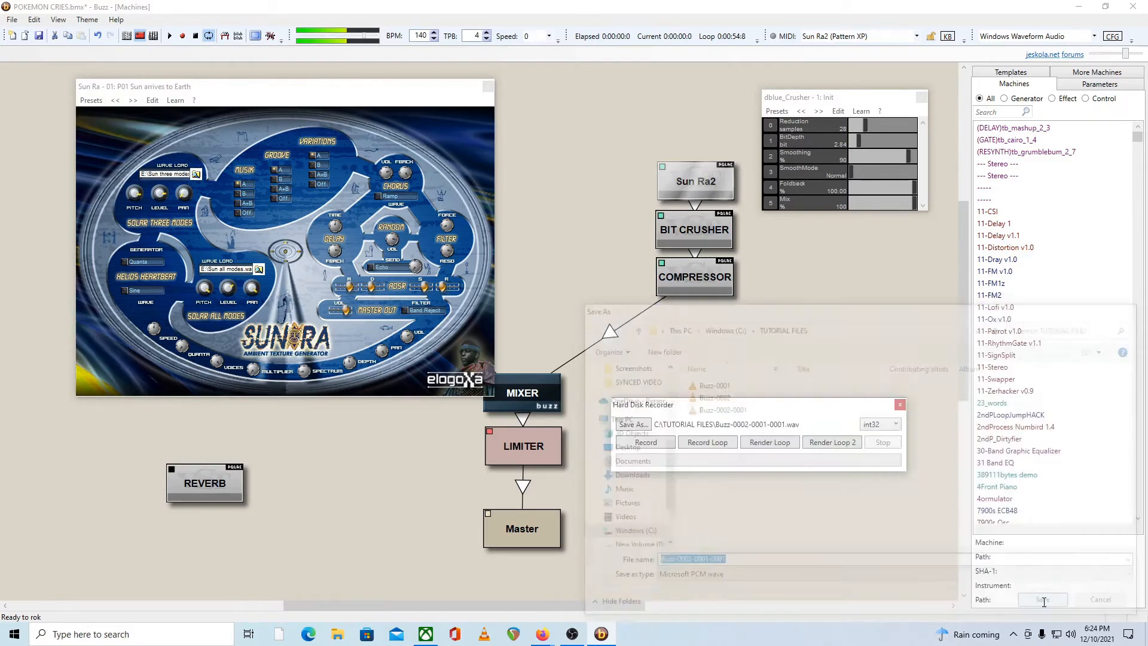
pyautogui.click(647, 443)
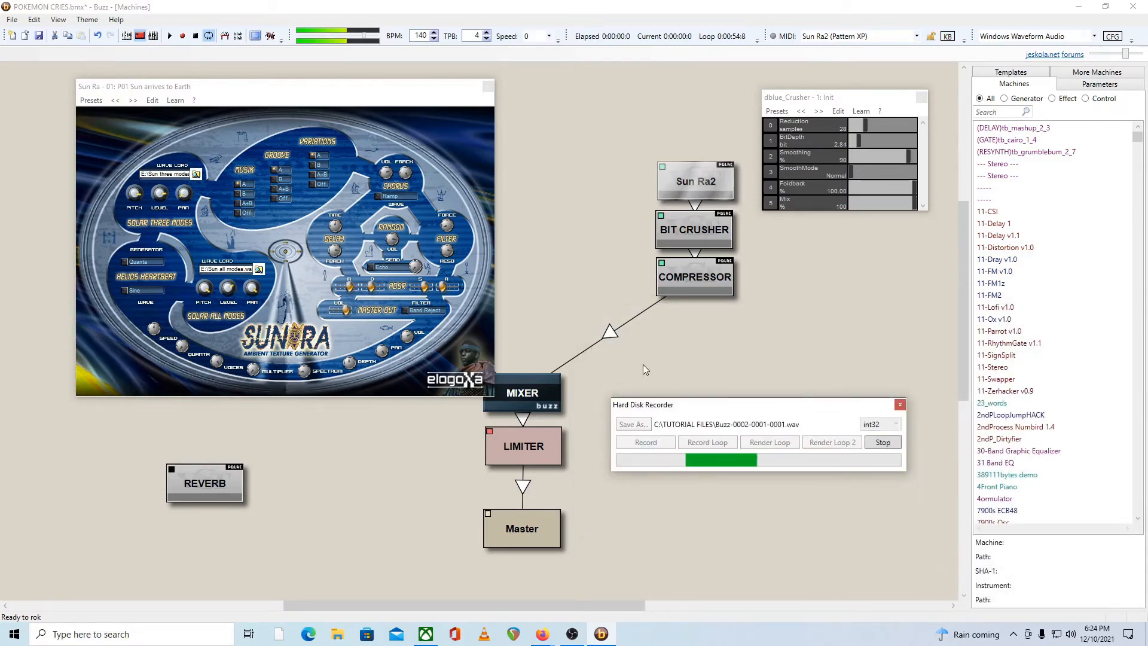
pyautogui.click(892, 443)
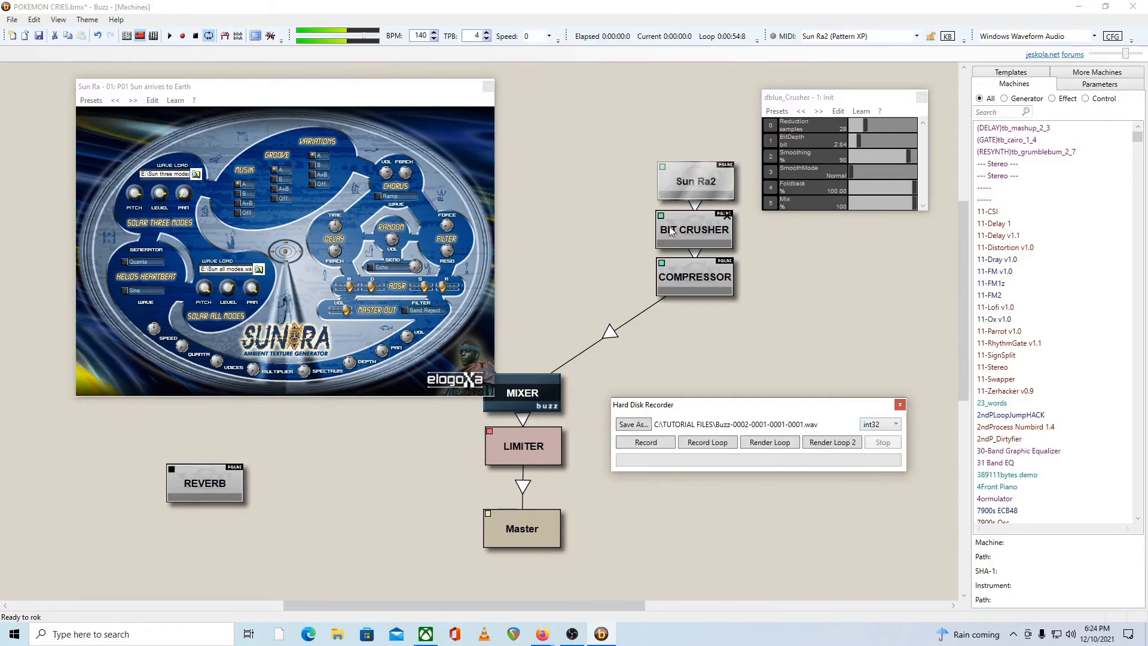
pyautogui.click(899, 405)
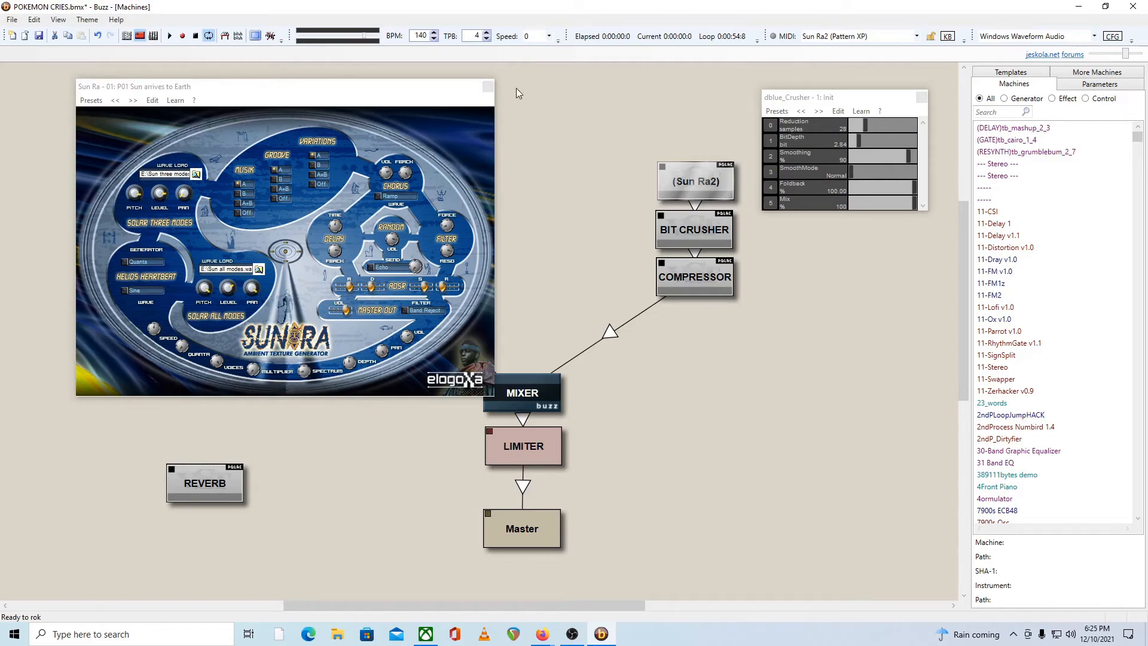
# Load the four Buzz recordings from the TUTORIAL FILES folder into the wavetable, starting at slot 01
pyautogui.click(488, 86)
pyautogui.click(225, 36)
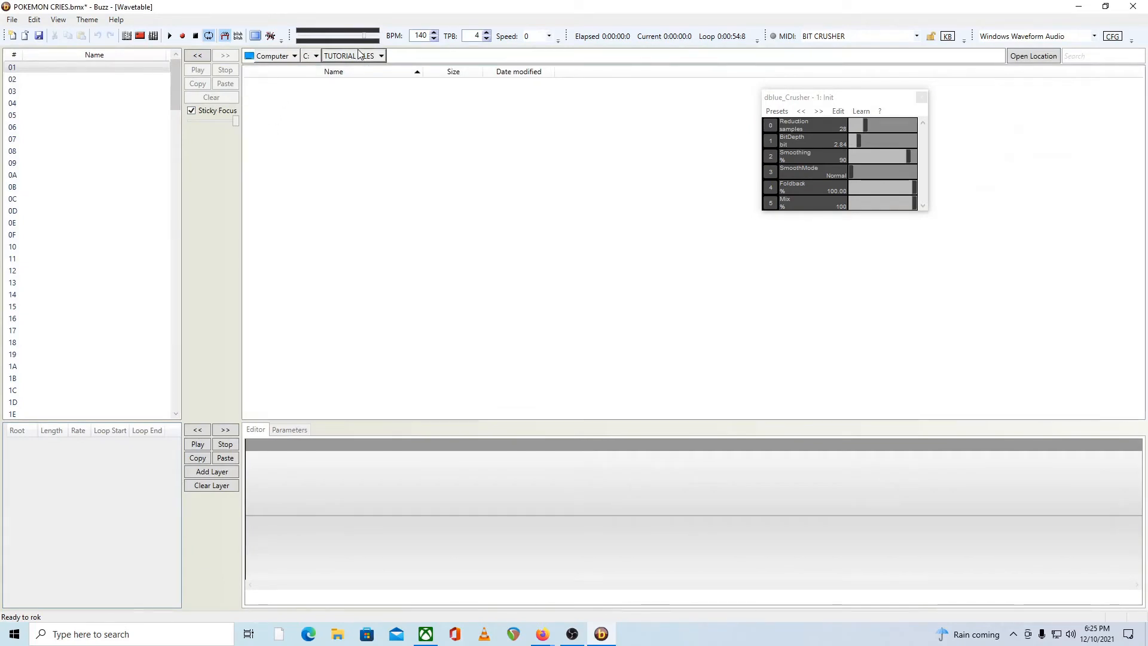
pyautogui.click(309, 122)
pyautogui.keyDown('shift'); pyautogui.click(285, 86); pyautogui.keyUp('shift')
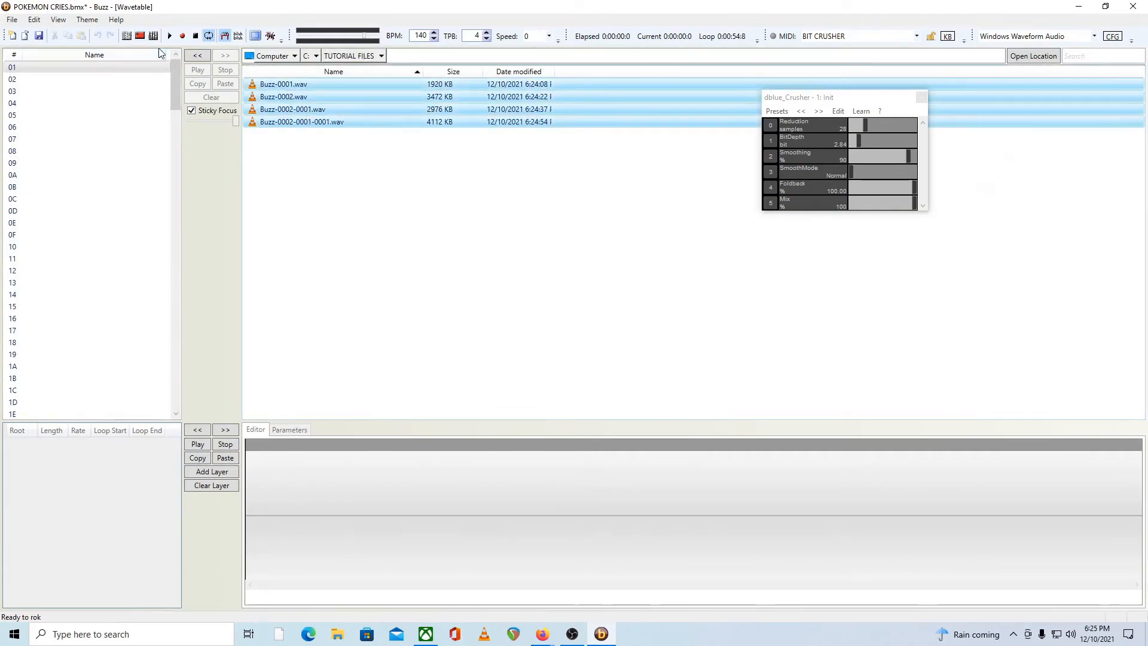
pyautogui.click(198, 55)
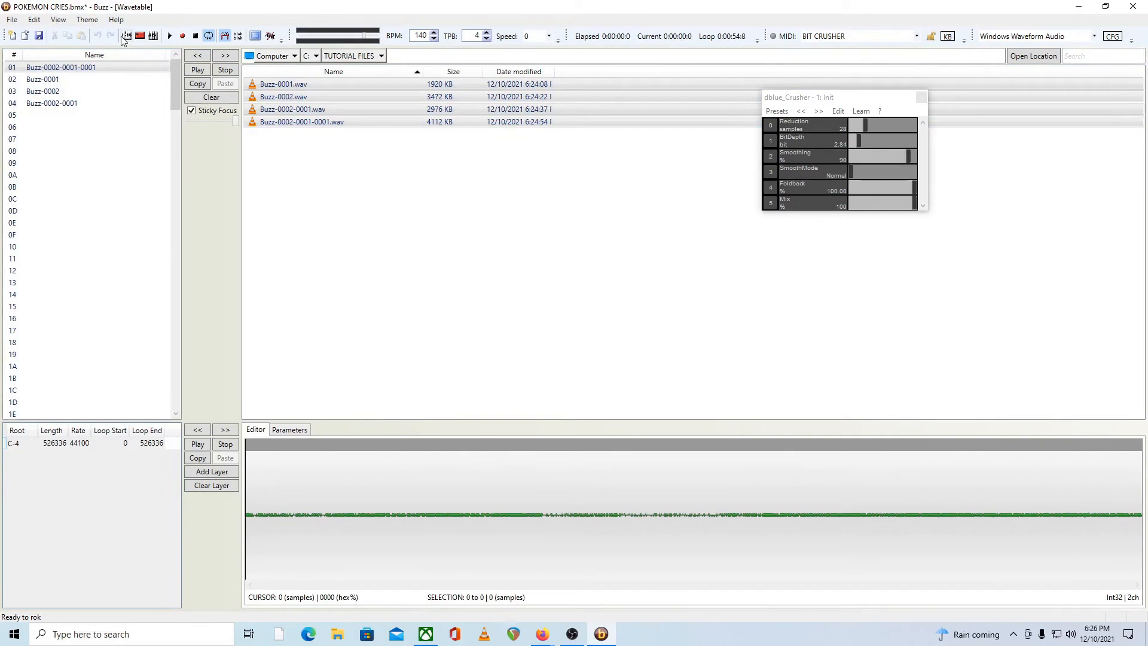
# Insert REVERB between LIMITER and Master in the machine chain and check its OrilRiver settings
pyautogui.click(140, 36)
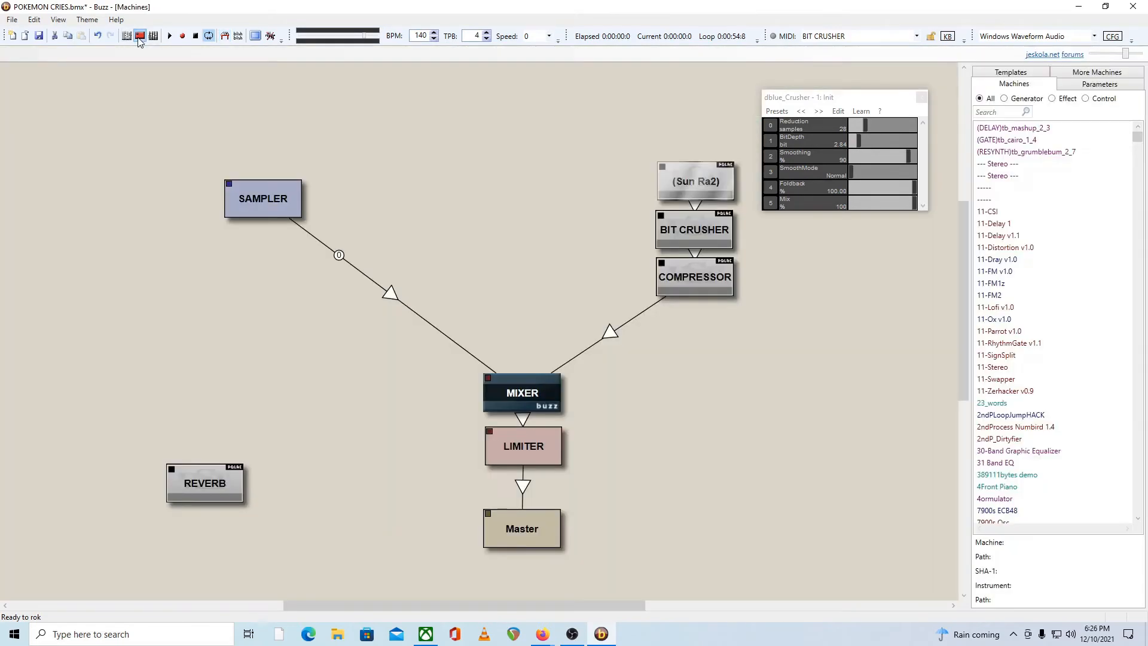
pyautogui.moveTo(215, 482); pyautogui.dragTo(528, 541)
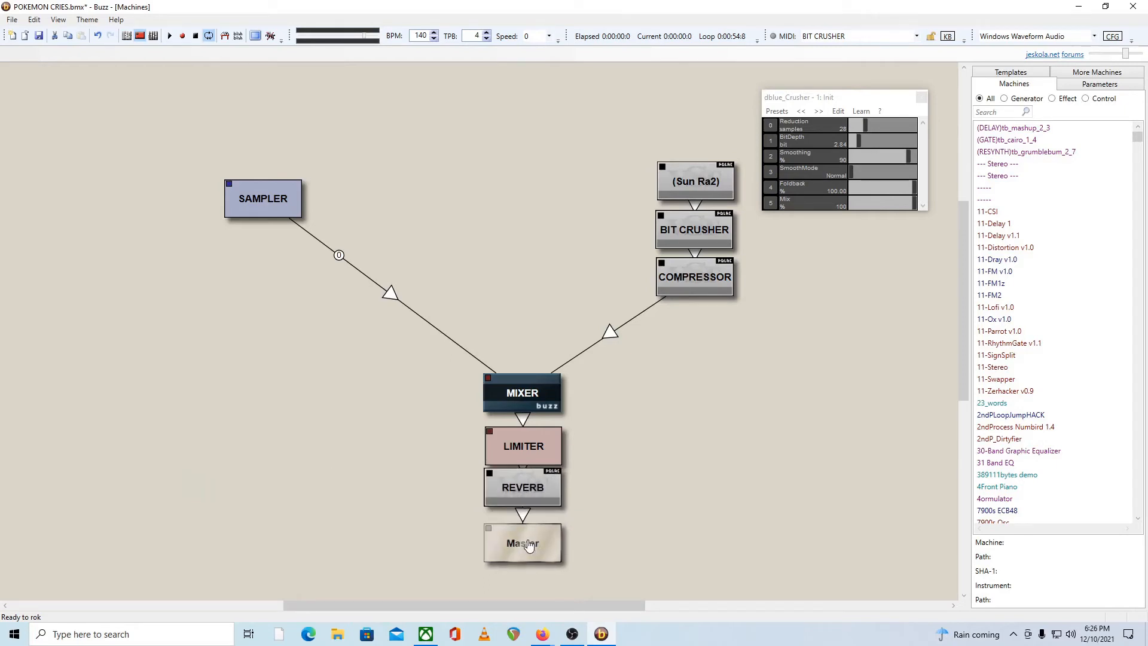
pyautogui.moveTo(527, 493); pyautogui.dragTo(528, 489)
pyautogui.doubleClick(524, 490)
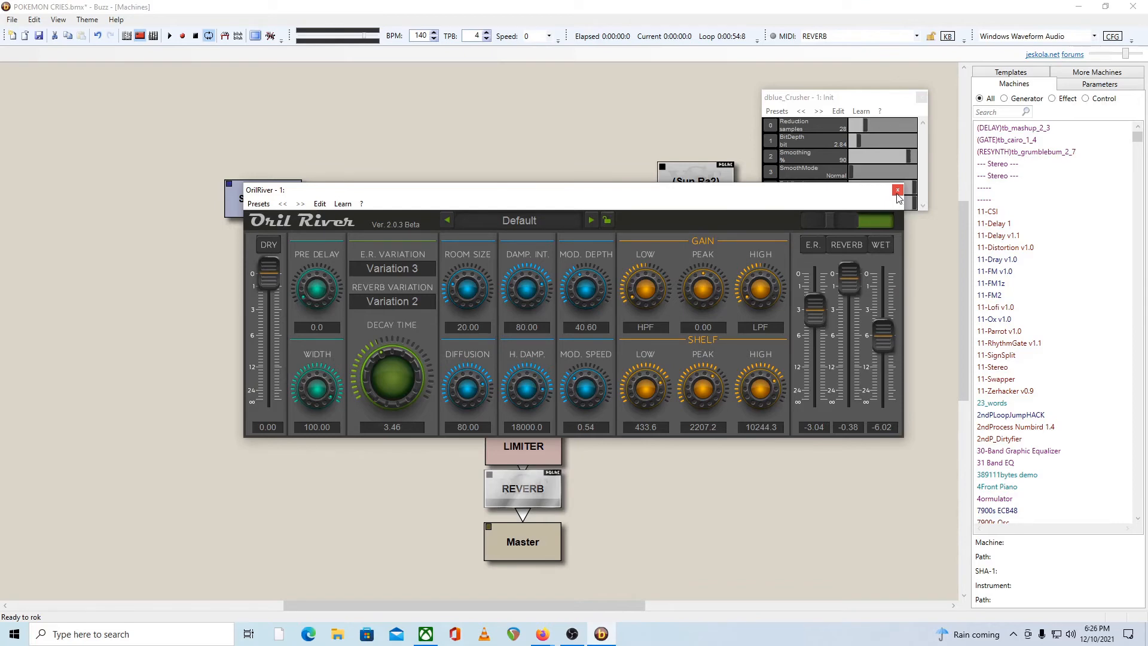
pyautogui.click(897, 190)
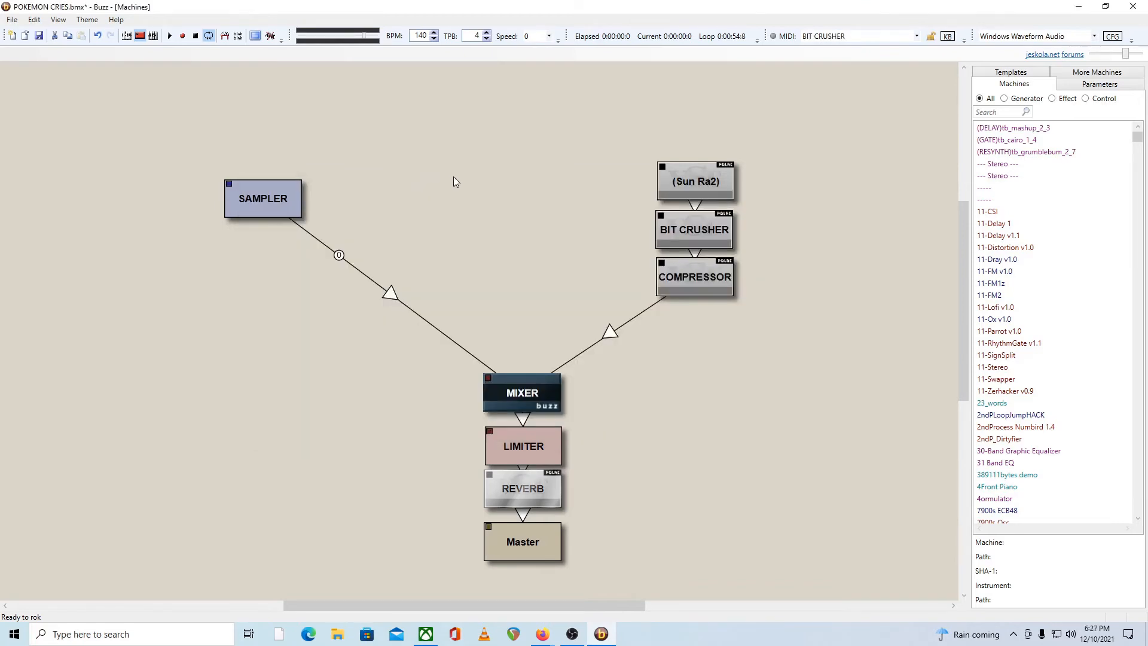
# Open pattern 00 of the SAMPLER machine for editing and set the base octave to 4
pyautogui.click(127, 36)
pyautogui.click(124, 57)
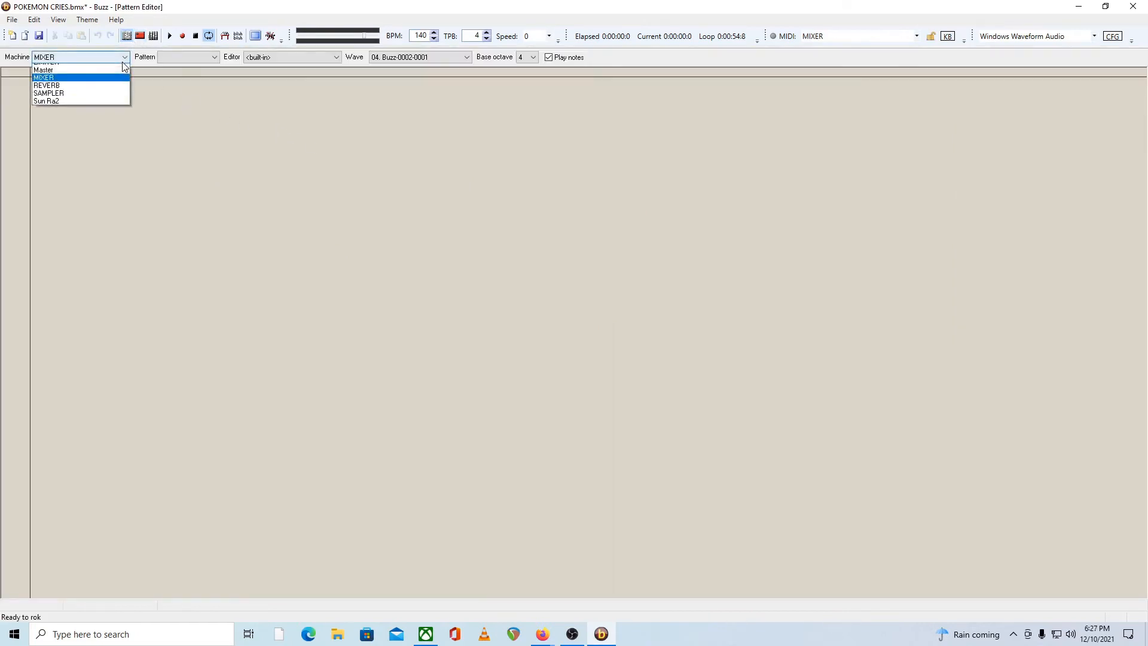
pyautogui.click(96, 111)
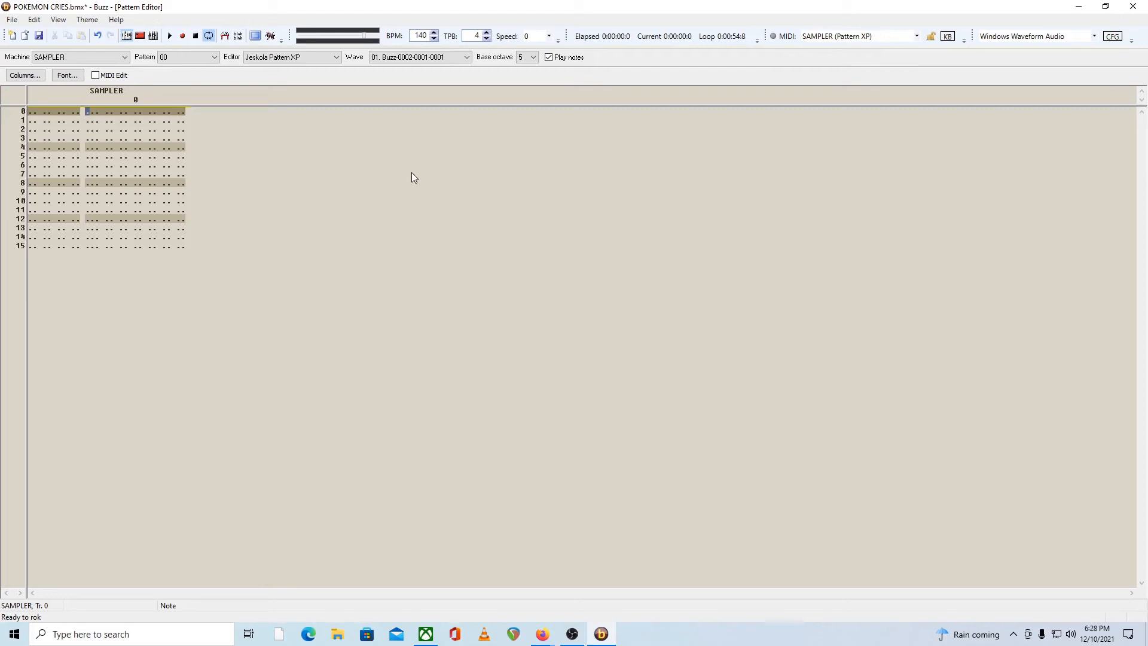
pyautogui.click(528, 58)
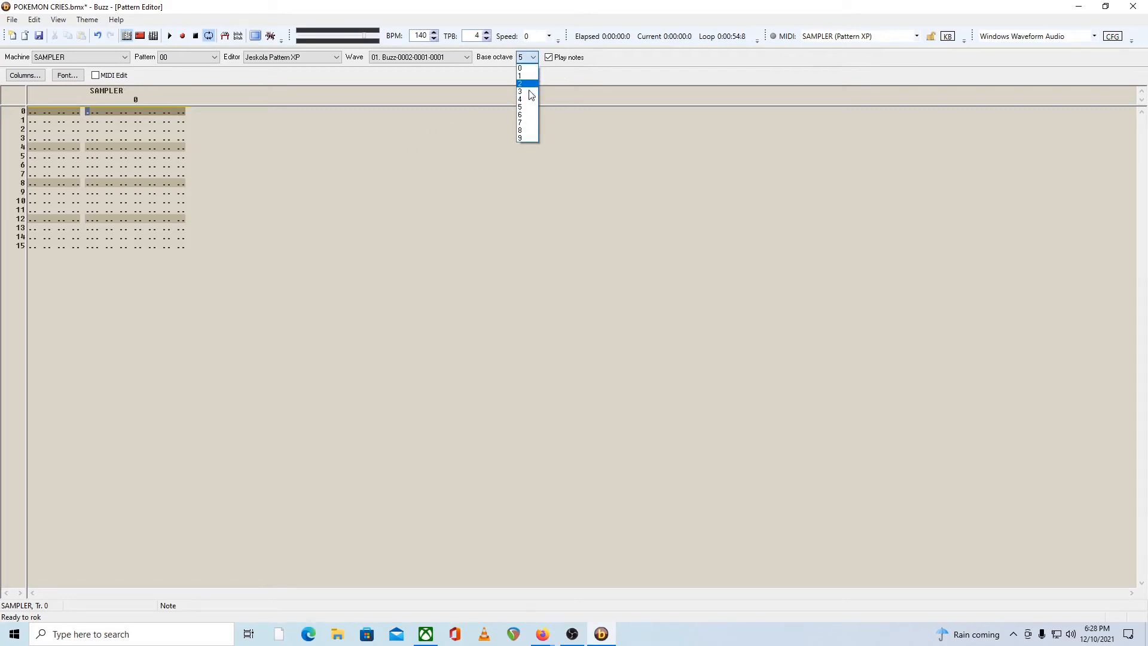
pyautogui.click(526, 99)
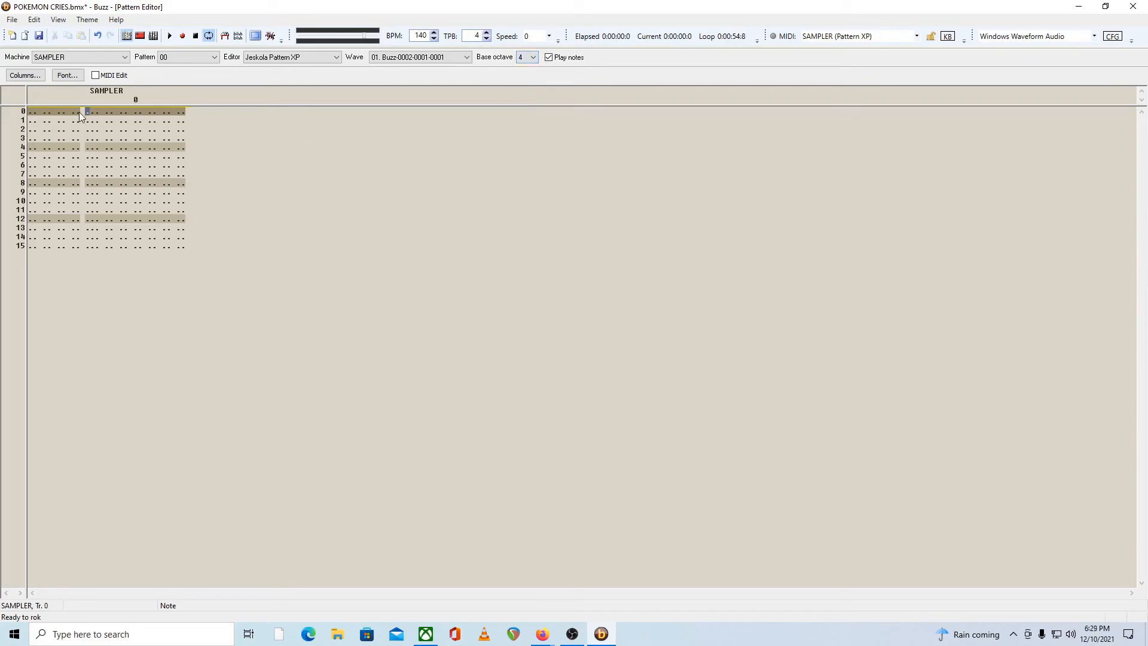
# Audition wave 01 by entering C-4, C-5 and C-6 in turn in row 0 of the SAMPLER pattern
pyautogui.press('z')
pyautogui.click(87, 111)
pyautogui.press('q')
pyautogui.click(87, 112)
pyautogui.press('i')
# Set the base octave to 5 and enter C-7 with wave 01 in row 0
pyautogui.click(525, 57)
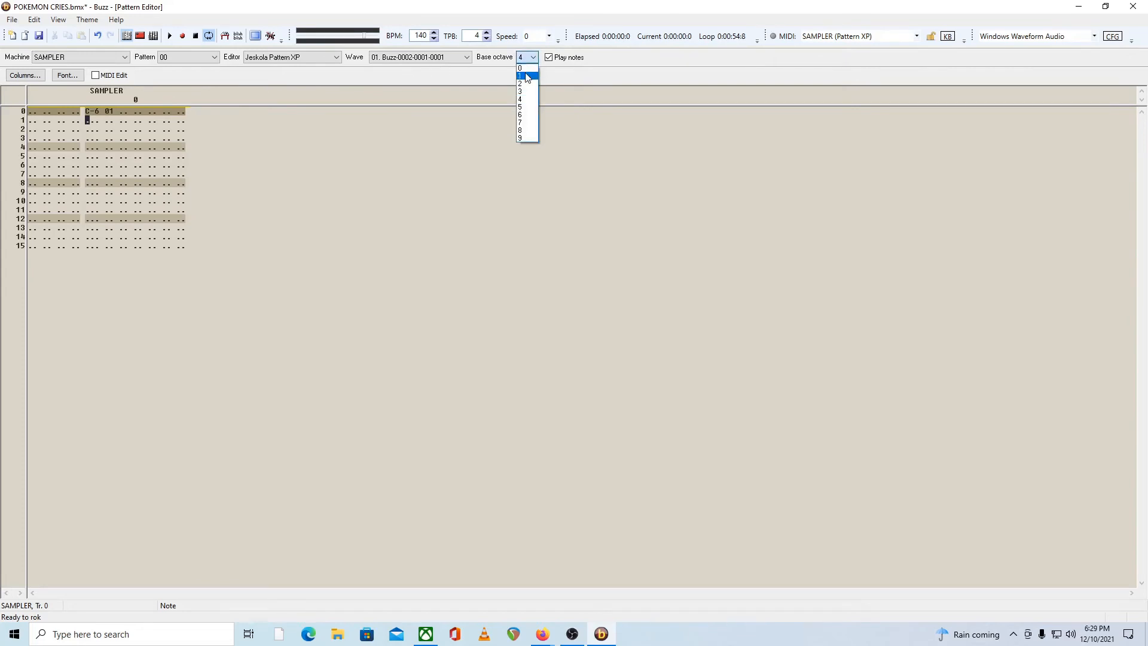
pyautogui.click(519, 107)
pyautogui.click(88, 112)
pyautogui.press('i')
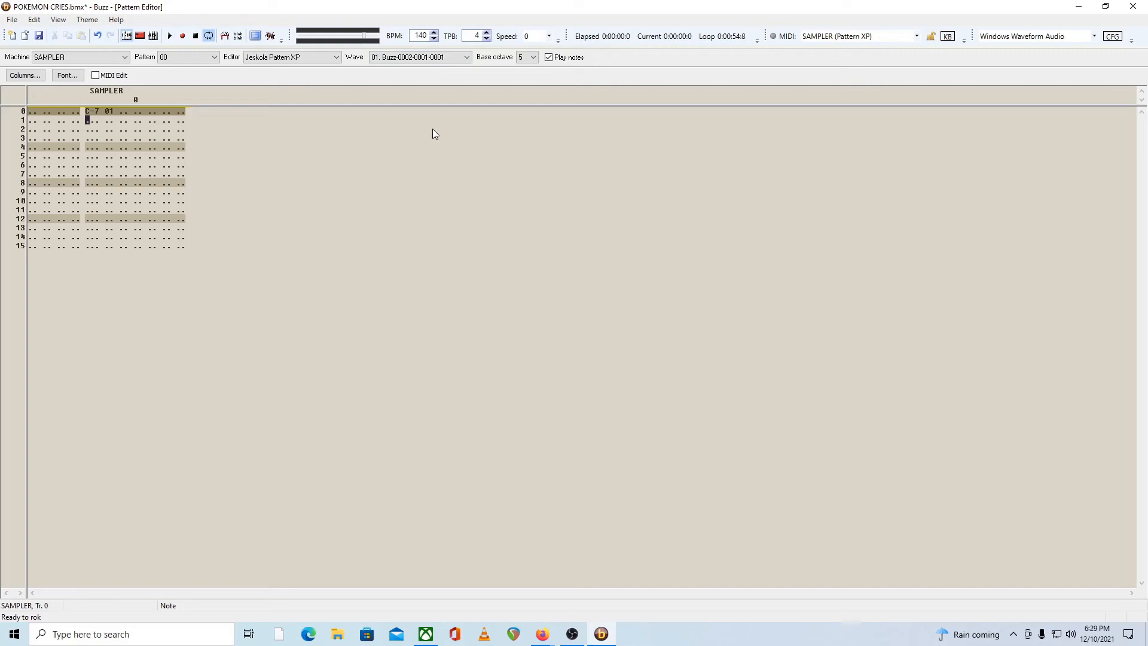
# Choose wave 04 (Buzz-0002-0001) and enter C-6 in row 0 and C-5 in row 1
pyautogui.click(453, 60)
pyautogui.click(442, 96)
pyautogui.press('q')
pyautogui.press('z')
# Set the base octave to 2 and enter C-2 with wave 01 in row 2
pyautogui.click(526, 57)
pyautogui.click(521, 81)
pyautogui.press('z')
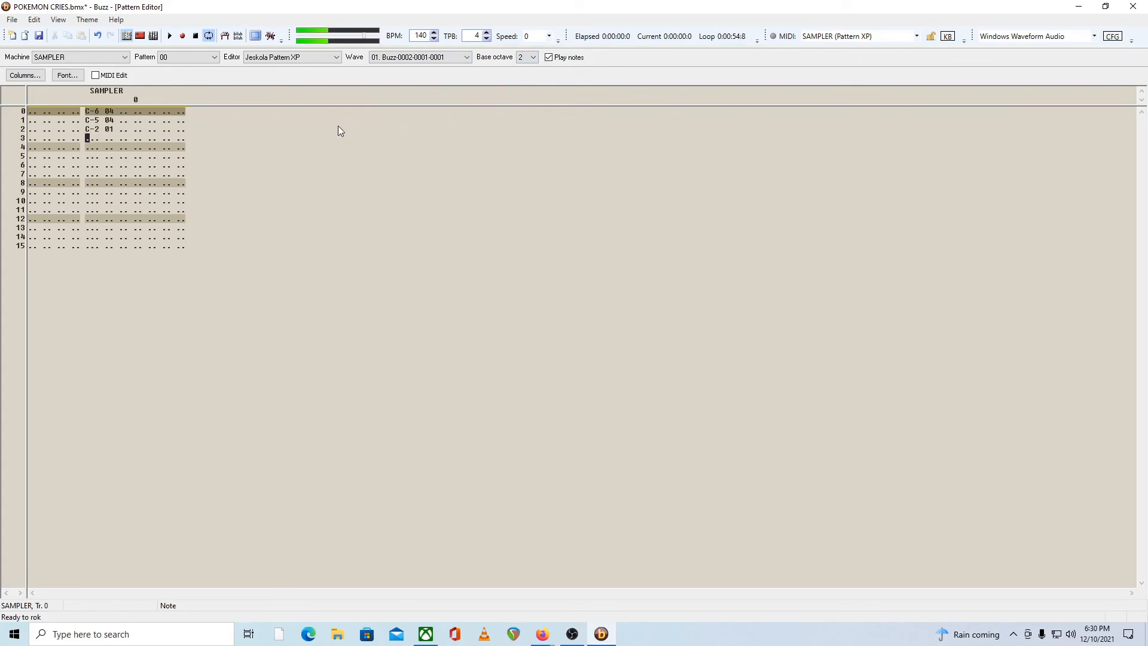